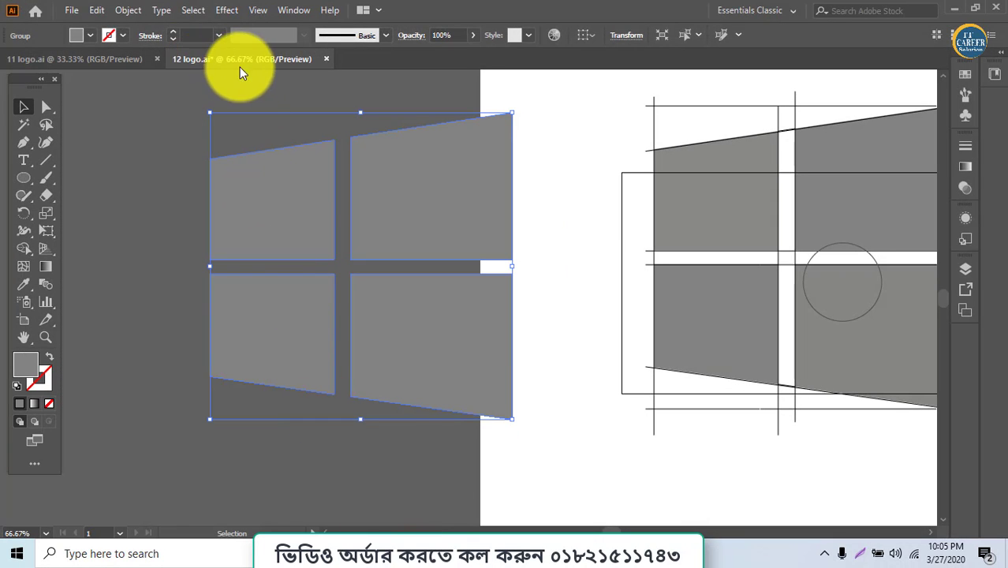
Switch to 11 logo.ai and frame the full triangle sketch at actual size
click(124, 59)
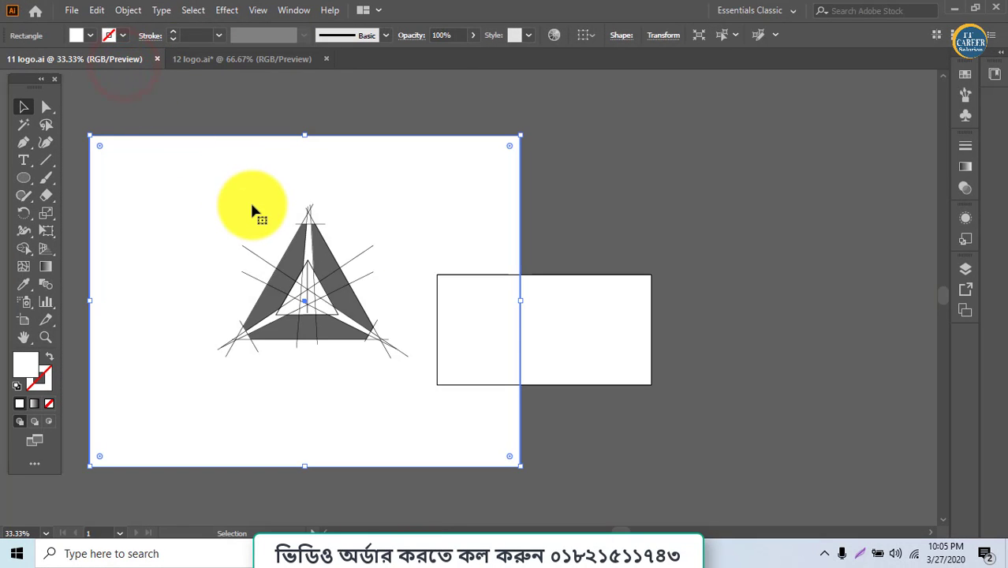
key(a)
scroll(250, 200, up, 3)
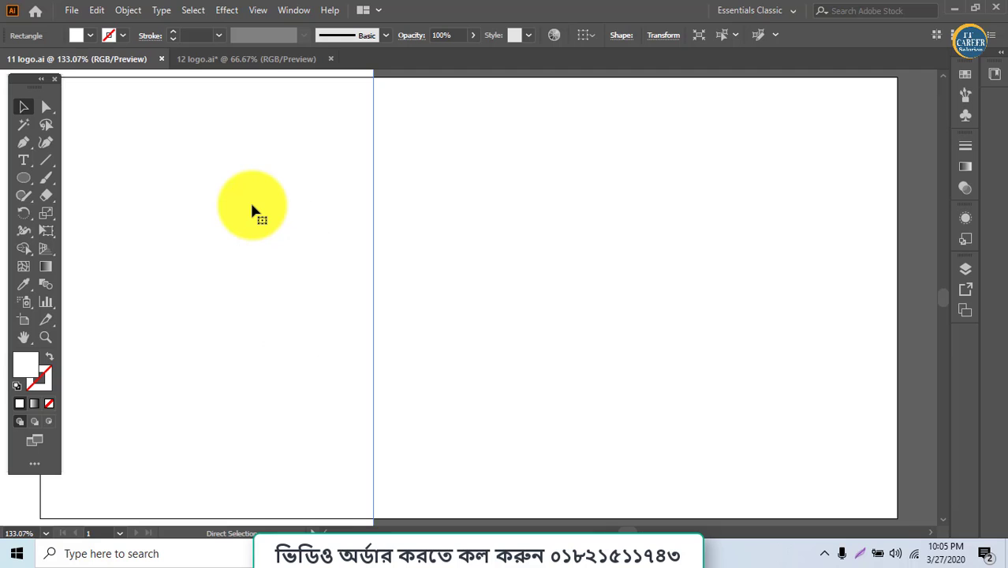
drag(254, 211, 722, 247)
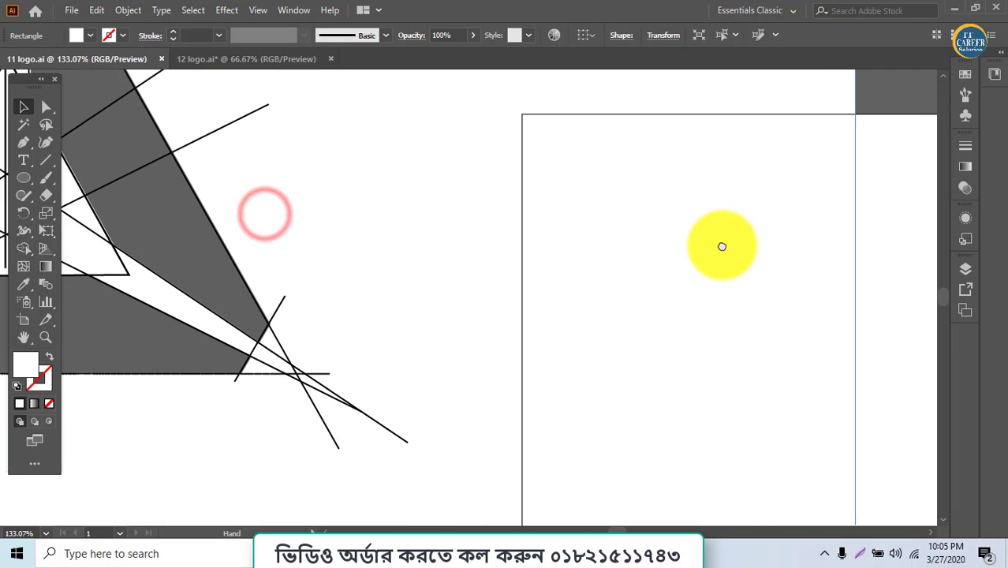
click(722, 246)
mouse_move(553, 274)
mouse_down()
mouse_move(820, 351)
mouse_move(838, 378)
mouse_up()
key(ctrl+1)
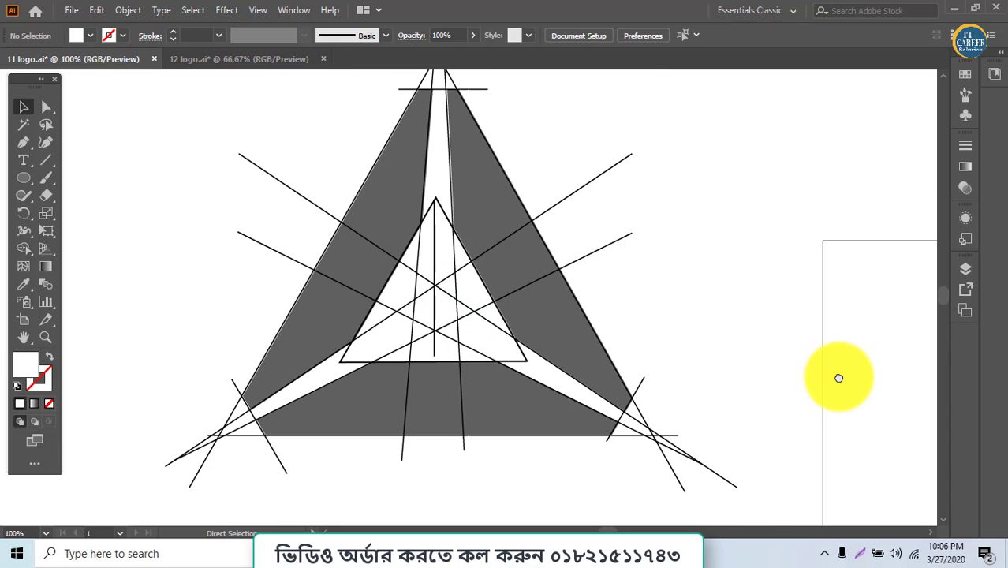
scroll(827, 377, up, 1)
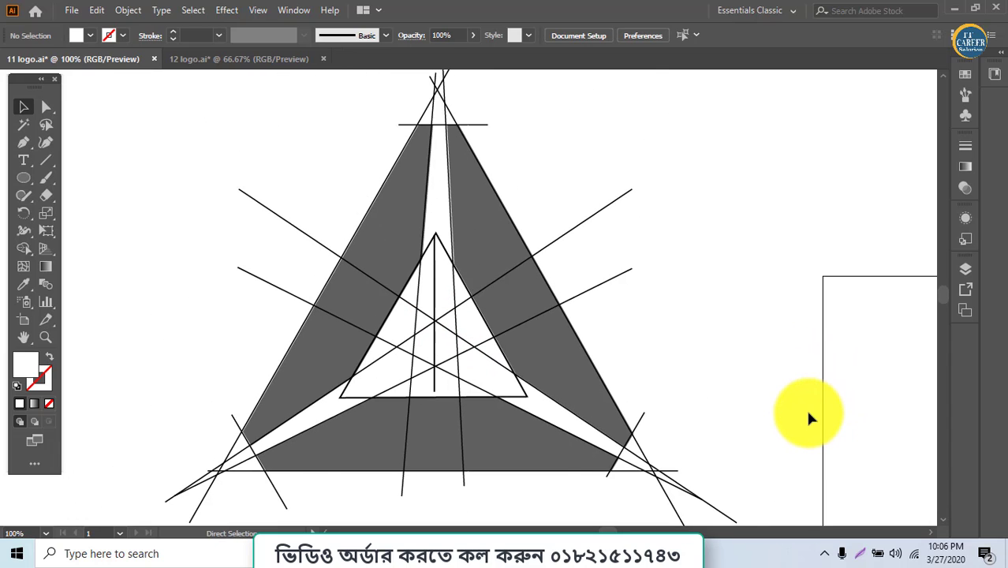
scroll(805, 407, down, 1)
Trace the sketch's left edge, right edge and base with straight lines
click(50, 161)
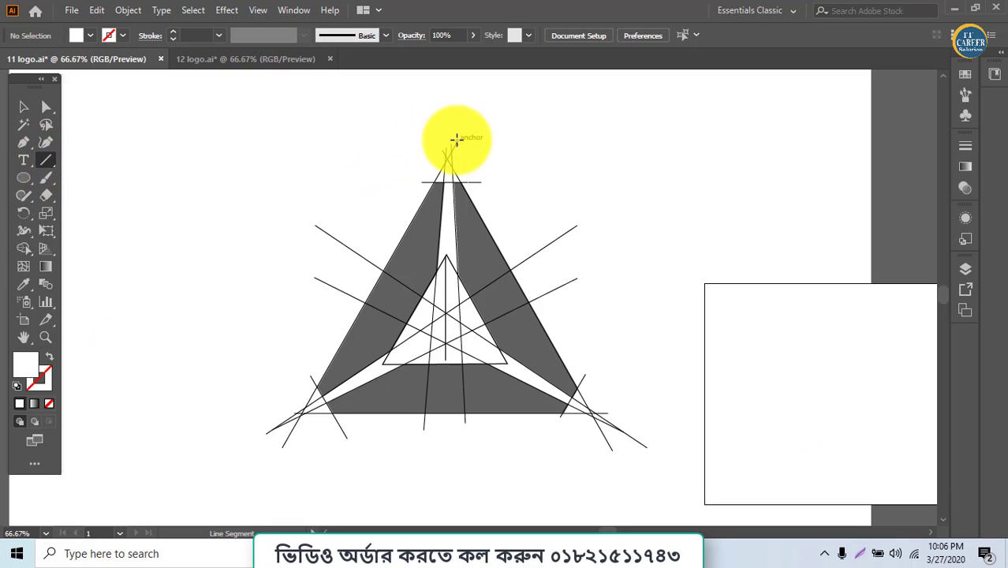
drag(458, 141, 280, 451)
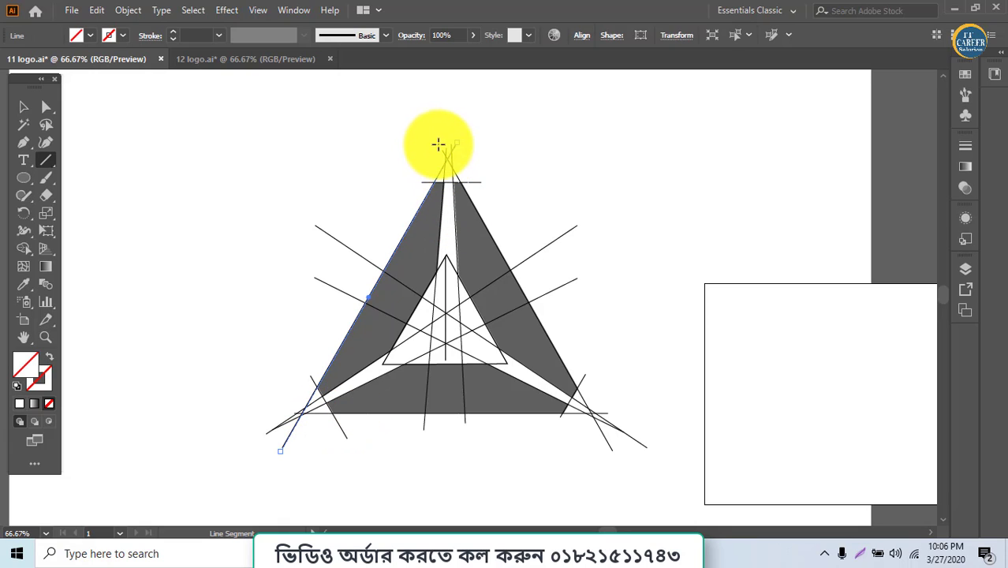
drag(456, 145, 618, 455)
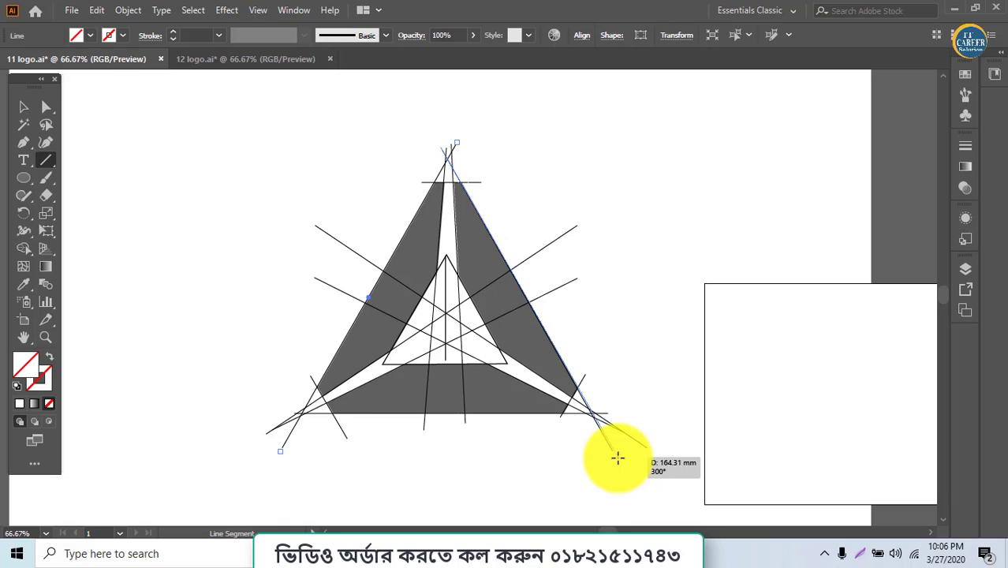
drag(618, 458, 617, 458)
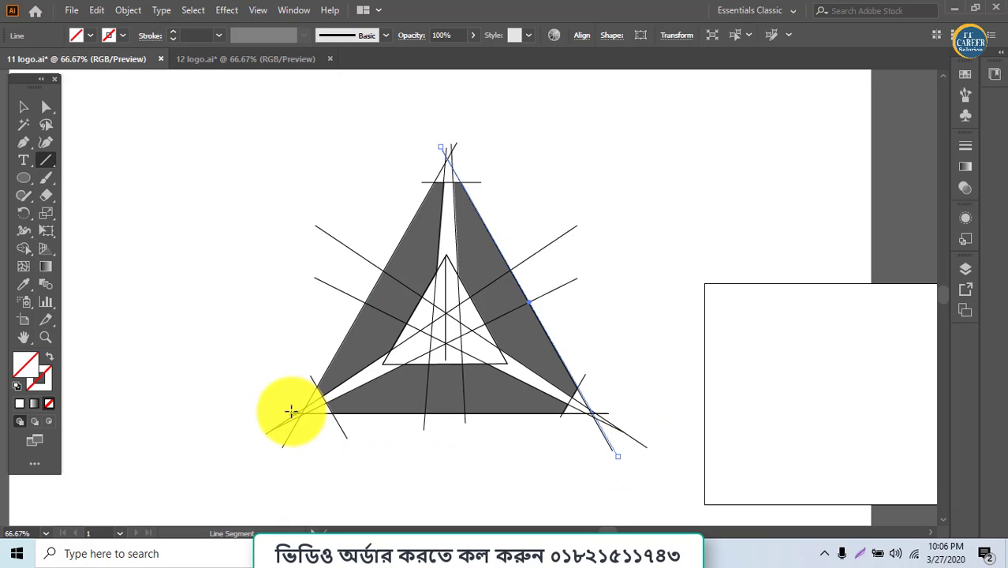
drag(286, 412, 635, 411)
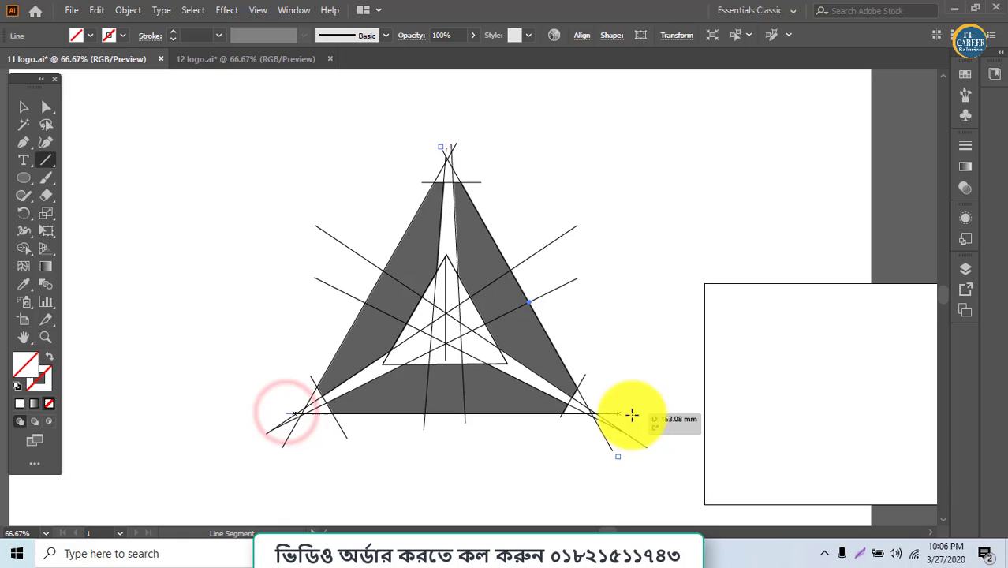
drag(448, 256, 415, 256)
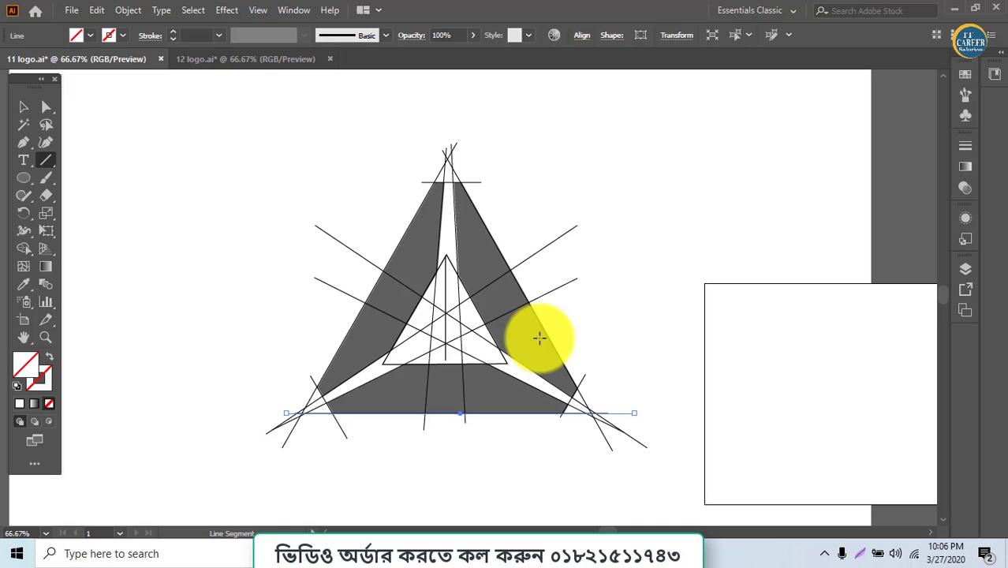
Trace the rising and descending diagonal guide lines across the triangle
drag(268, 434, 585, 219)
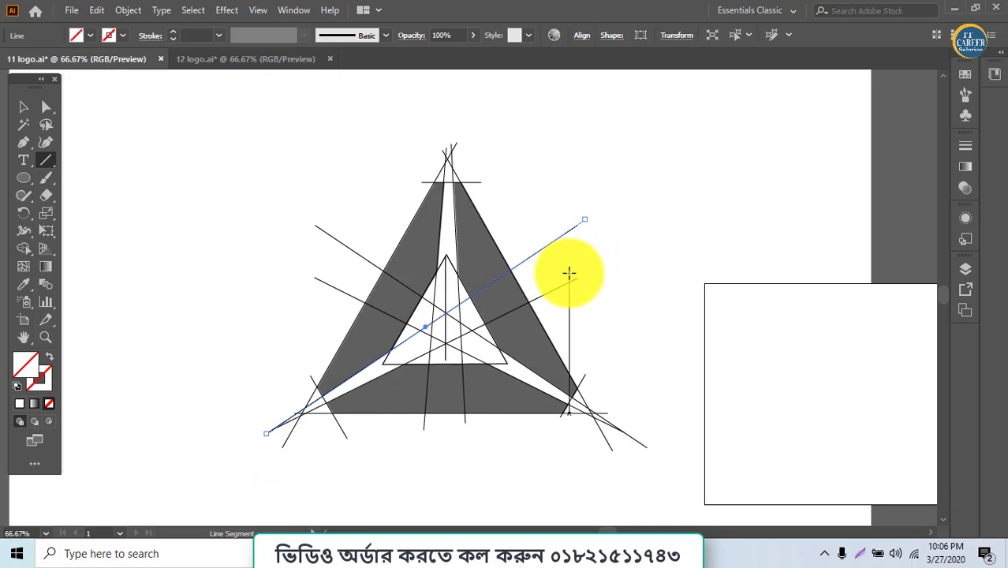
drag(576, 278, 264, 434)
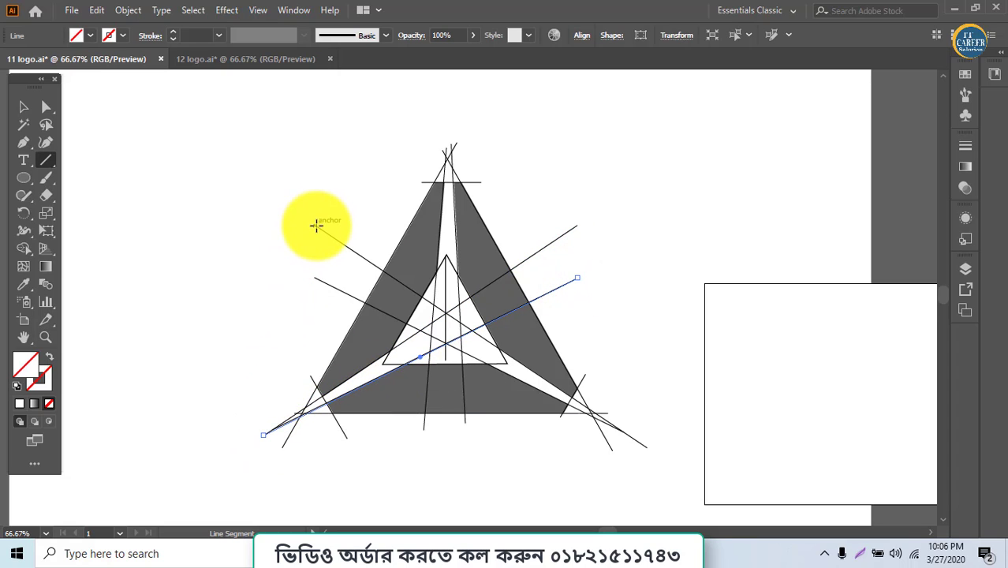
drag(316, 226, 647, 448)
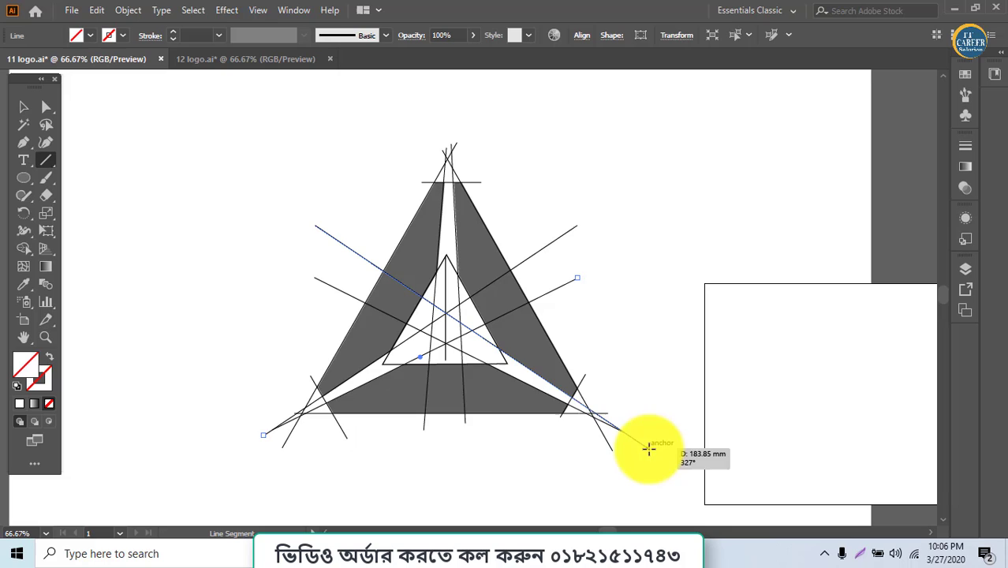
drag(316, 278, 642, 438)
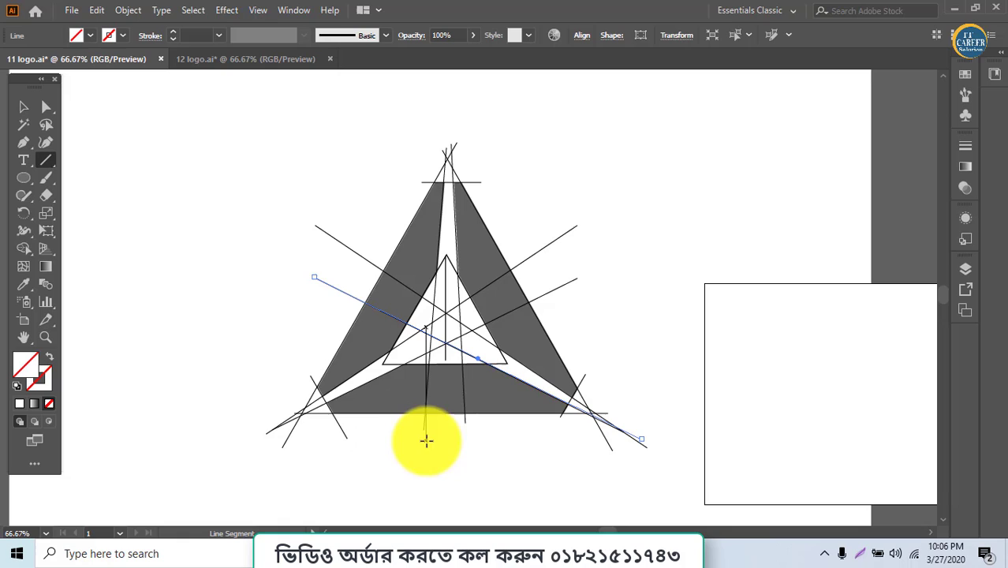
Add inner vertical guides, short lines across the bottom corners, and a horizontal line at the tip
drag(424, 426, 447, 128)
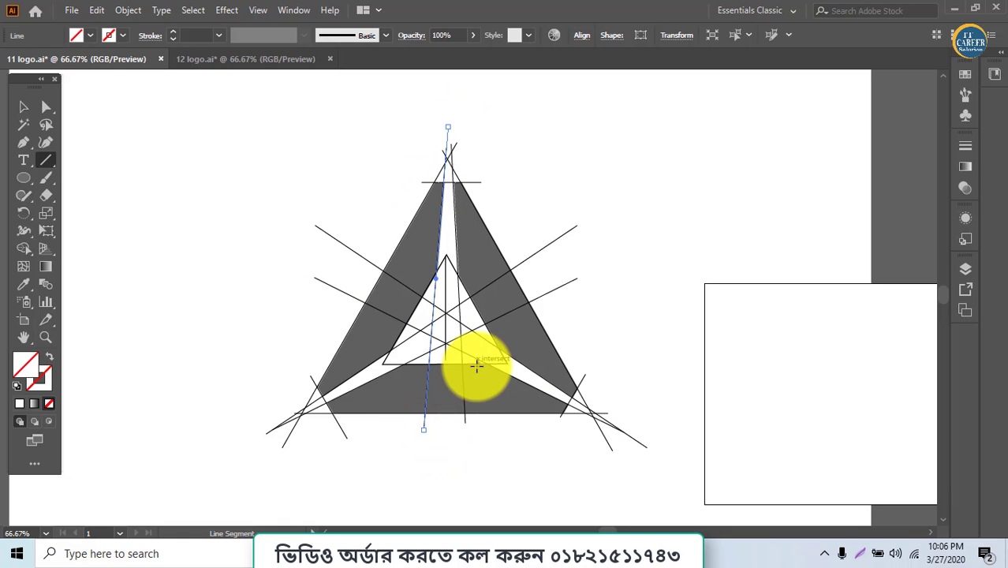
drag(465, 423, 450, 132)
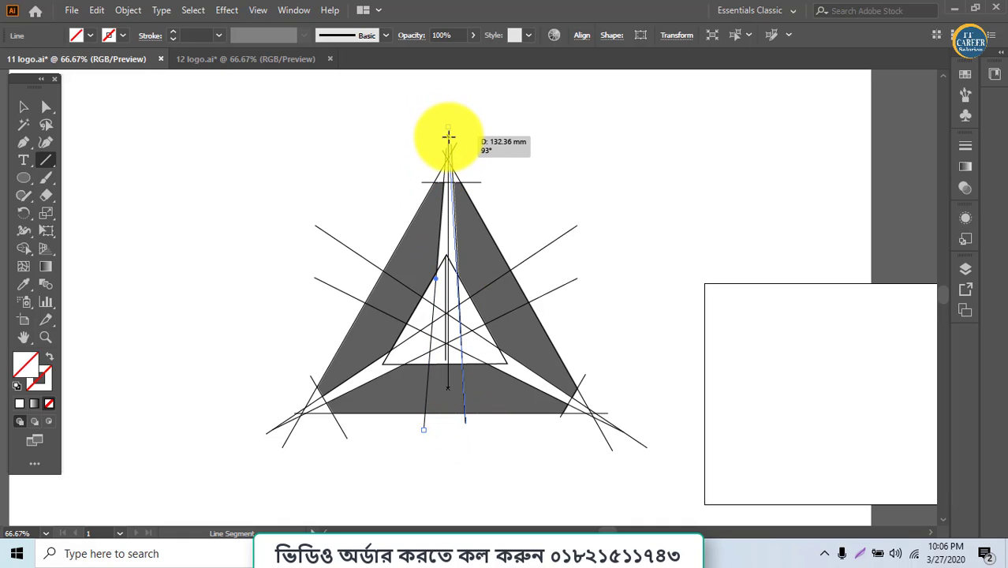
drag(451, 131, 452, 144)
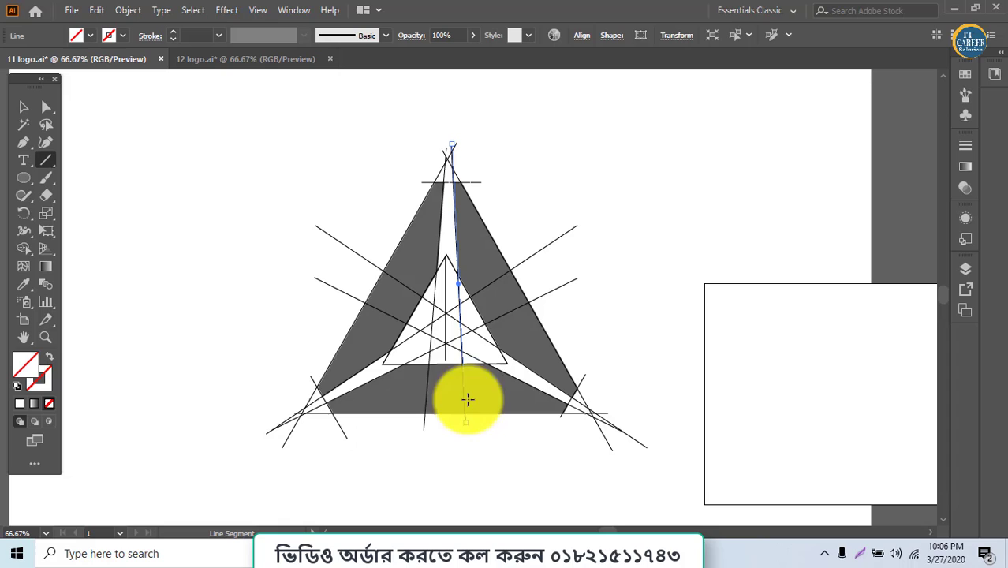
drag(434, 290, 429, 392)
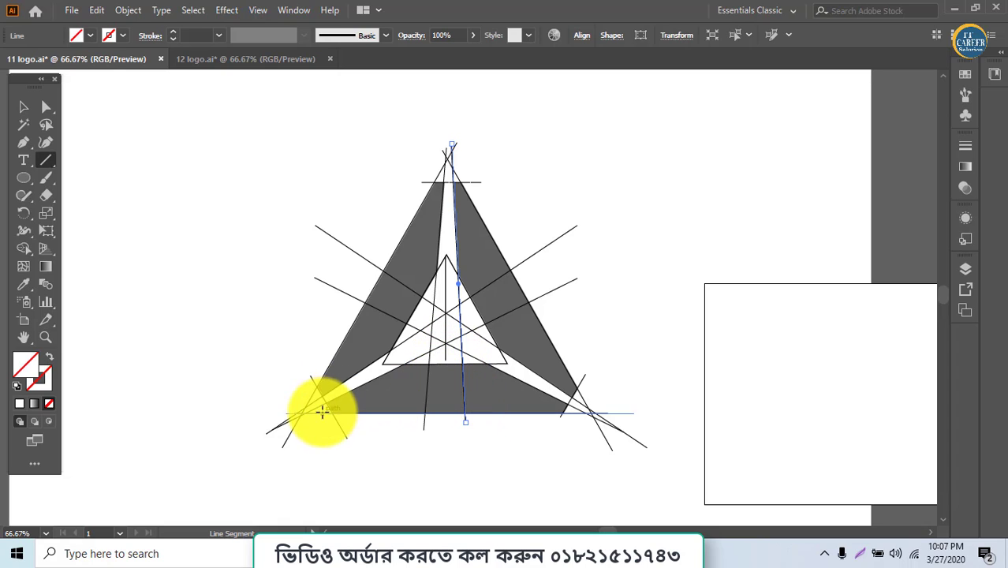
drag(308, 372, 347, 436)
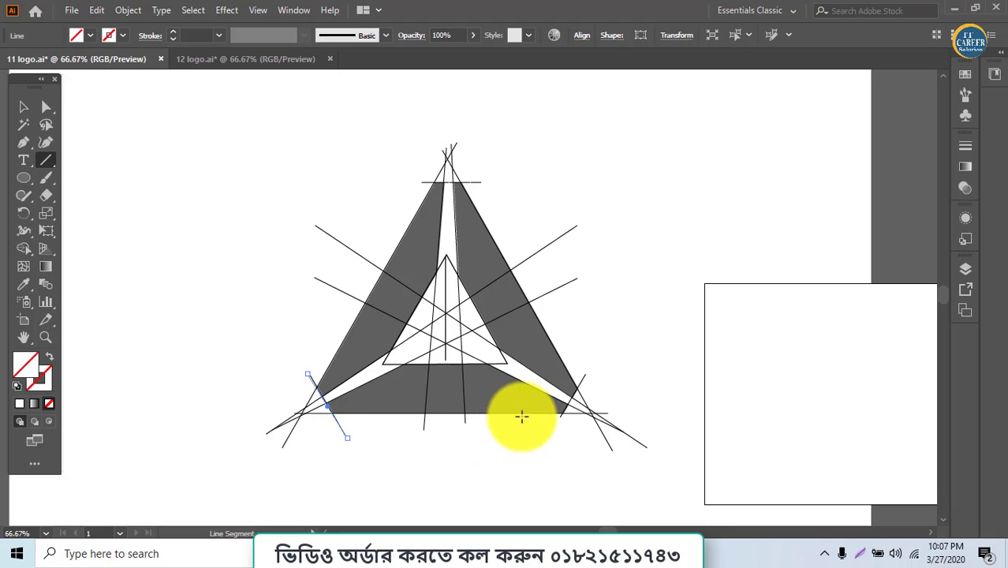
drag(560, 419, 585, 374)
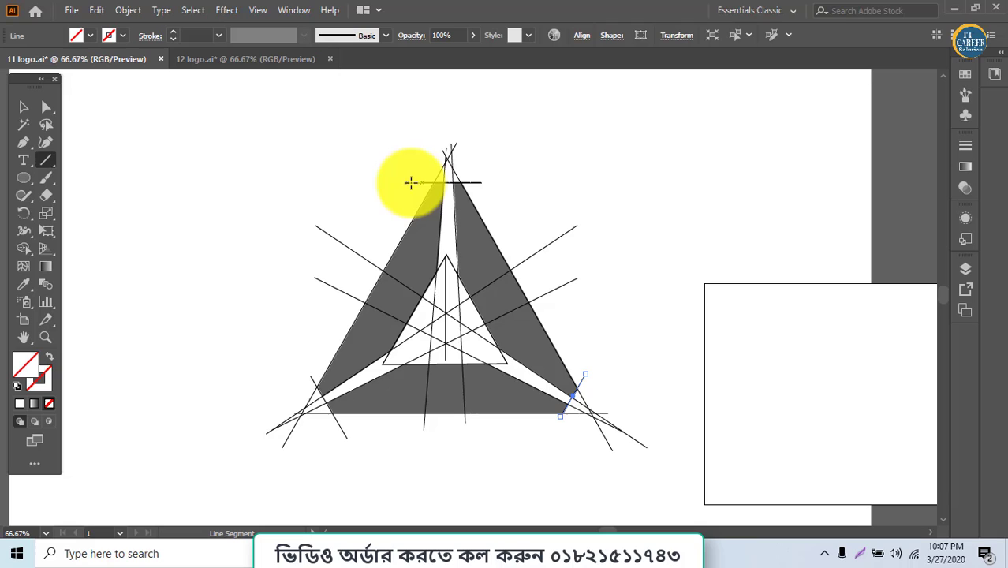
drag(412, 183, 502, 183)
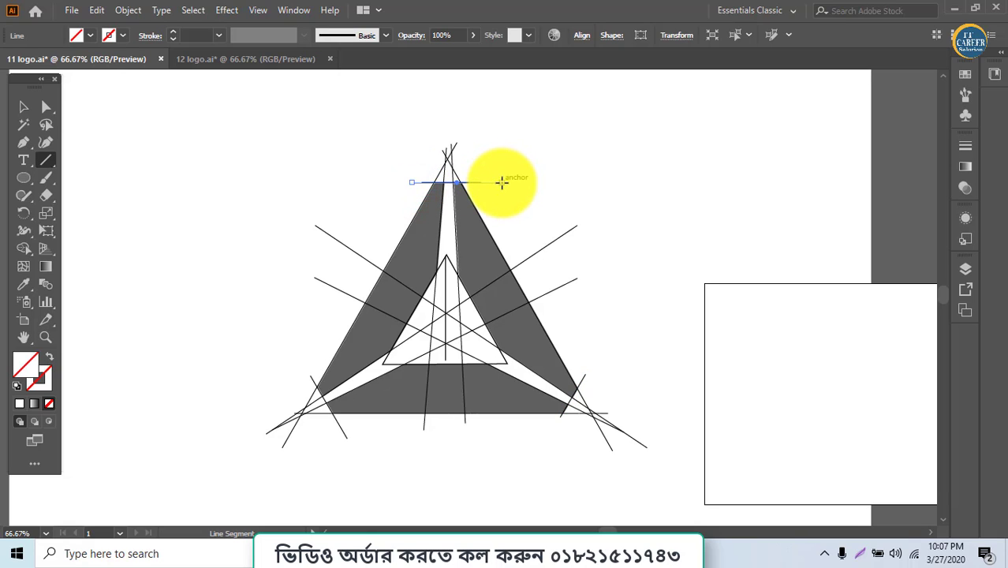
Draw a polygon triangle over the sketch's inner triangle
click(23, 107)
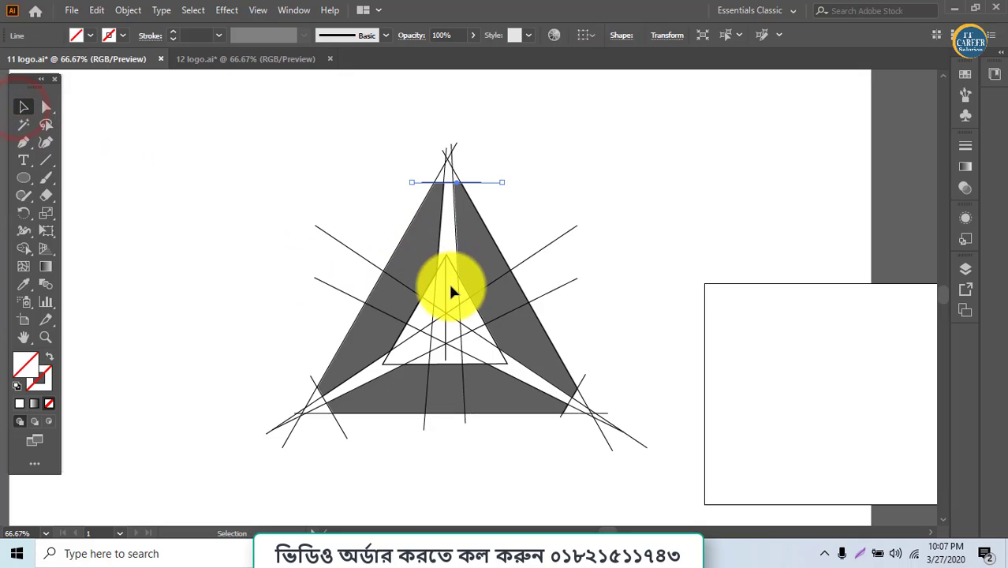
click(26, 184)
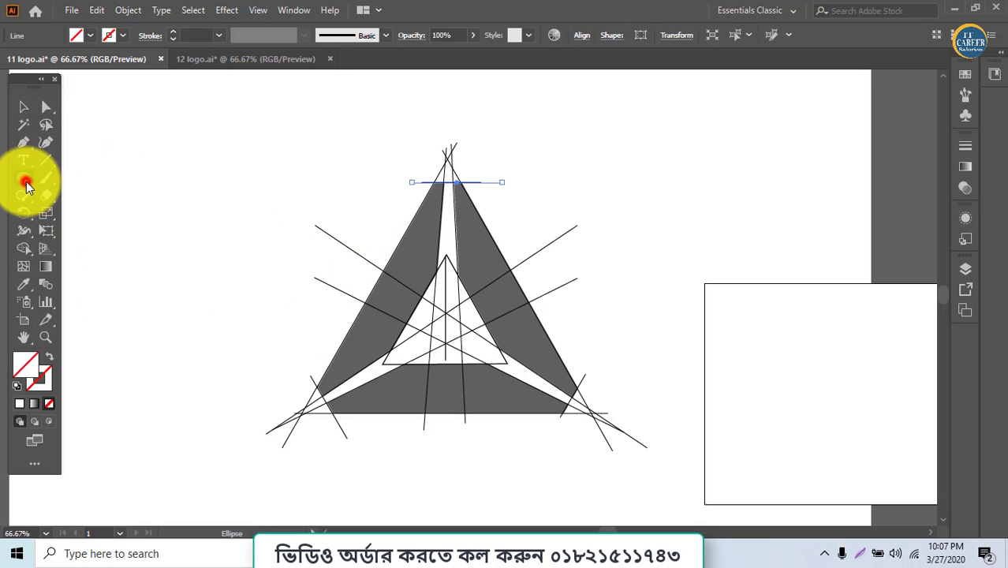
click(93, 230)
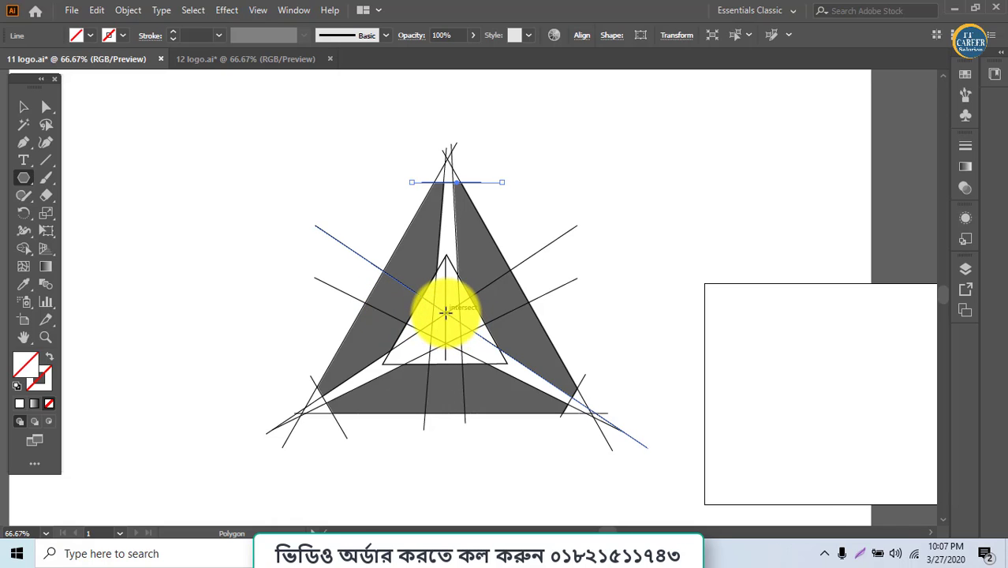
mouse_move(447, 314)
mouse_down()
mouse_move(498, 346)
mouse_move(470, 386)
mouse_move(476, 422)
mouse_up()
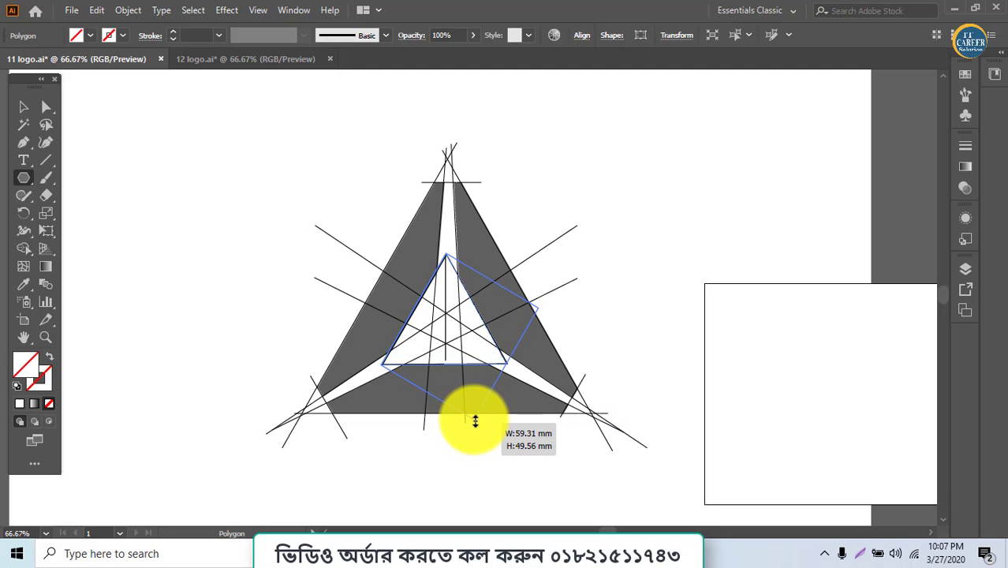
Duplicate all the guide lines and the triangle to the left of the sketch
click(23, 107)
drag(270, 150, 541, 432)
drag(459, 369, 212, 343)
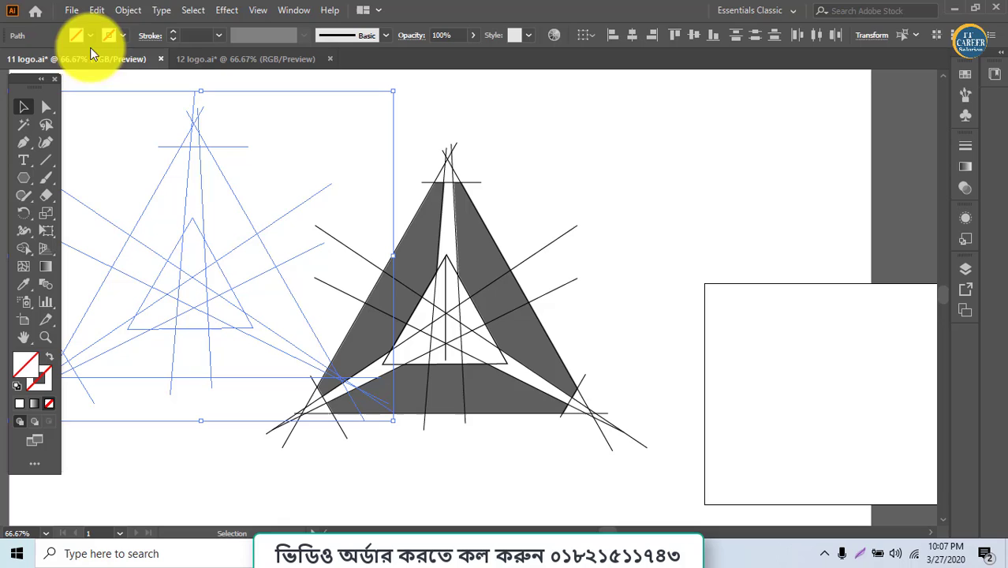
Set a 0.5 pt stroke and merge regions into left, right and bottom logo pieces
click(174, 35)
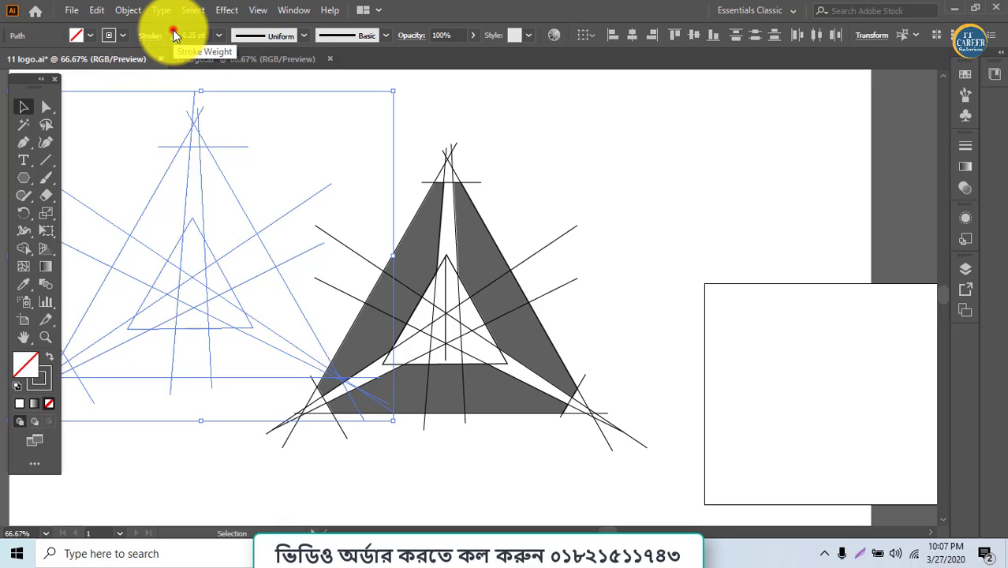
click(23, 247)
drag(131, 242, 118, 296)
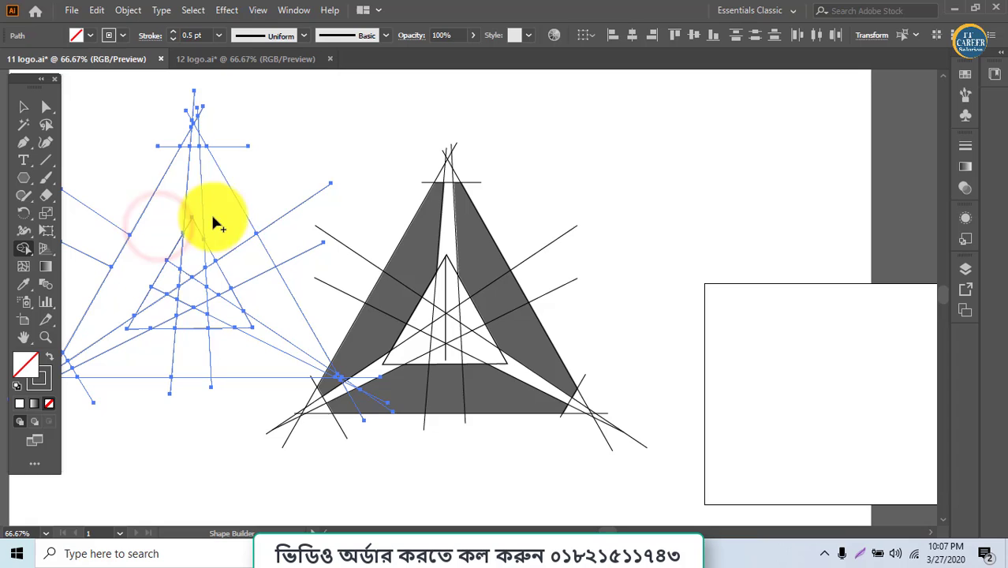
drag(220, 202, 260, 296)
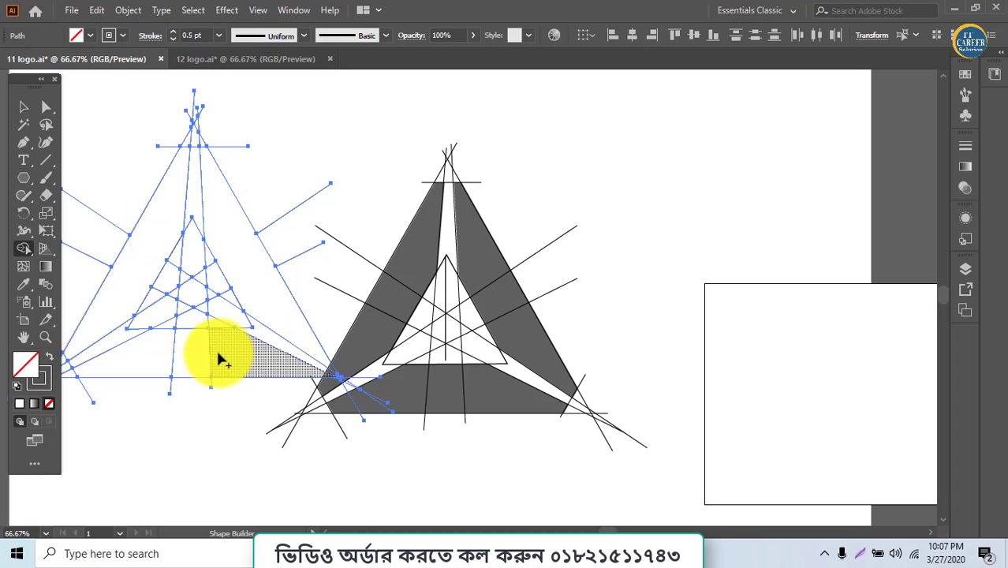
mouse_move(233, 355)
mouse_down()
mouse_move(178, 361)
mouse_move(199, 347)
mouse_up()
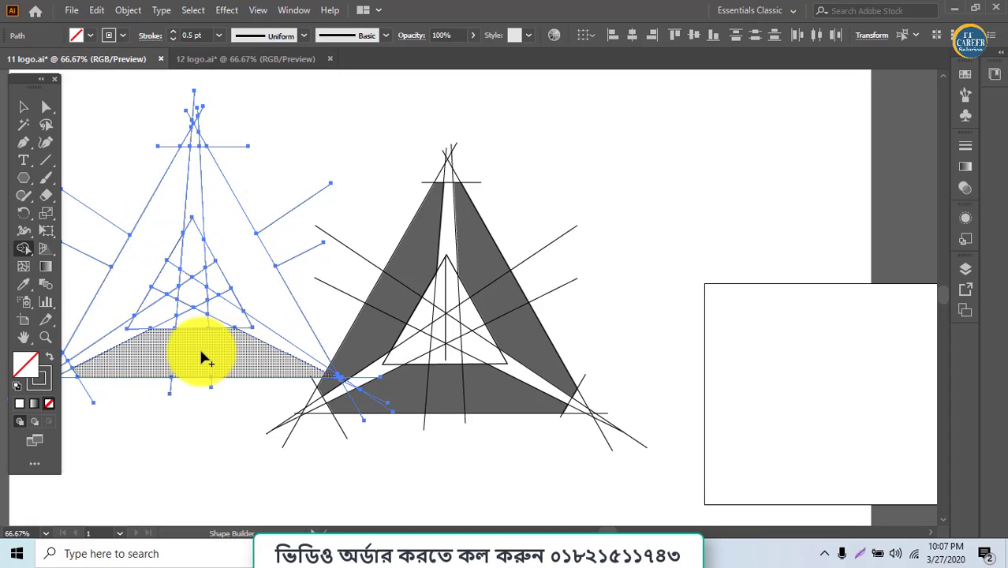
click(107, 284)
click(240, 274)
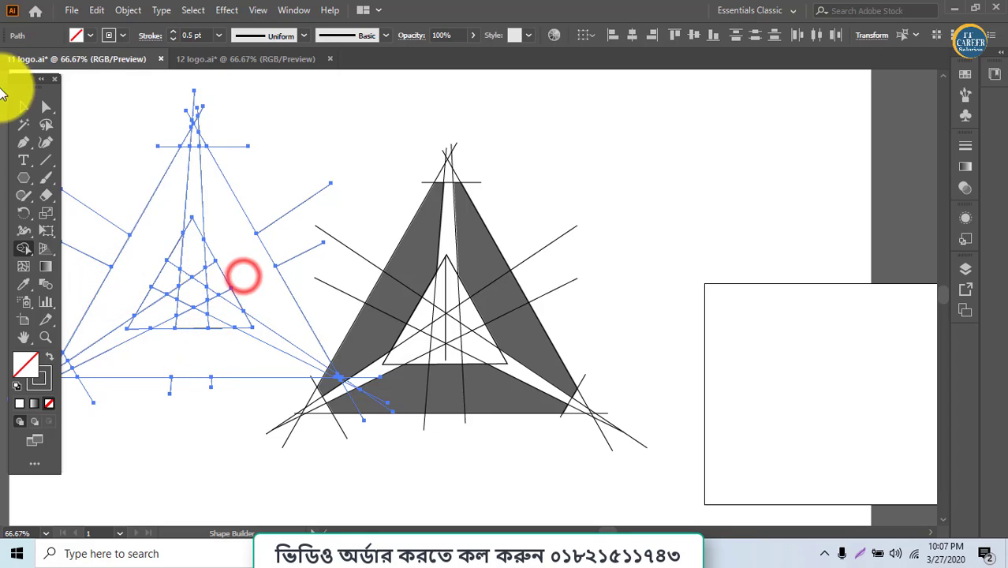
Select the three built logo pieces and move them to the upper right
click(22, 101)
click(251, 153)
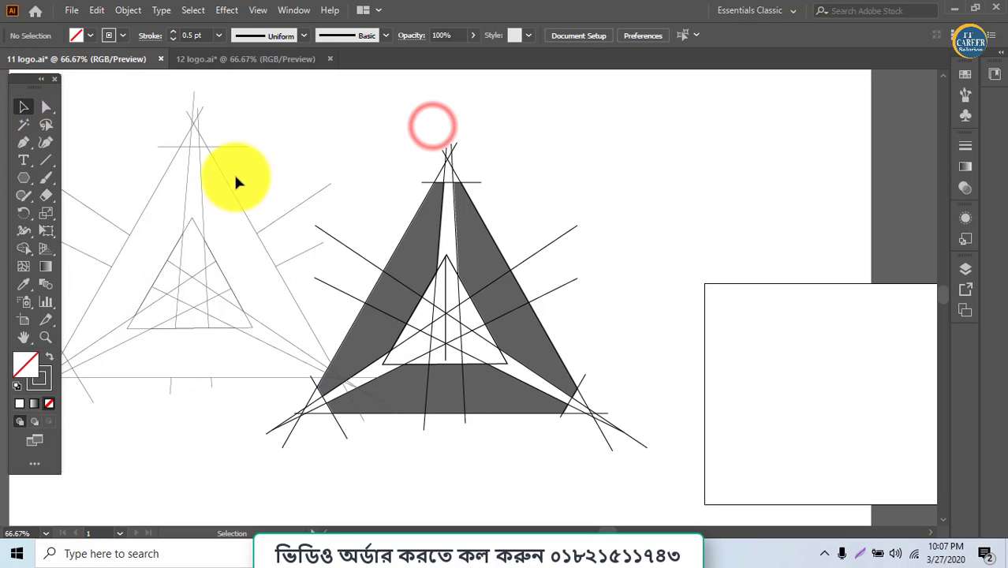
click(227, 188)
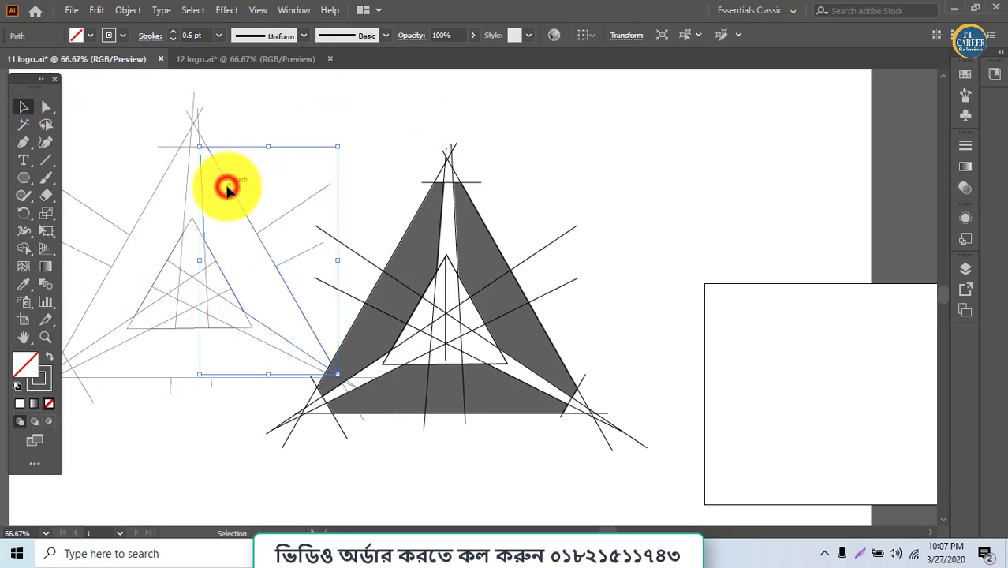
shift+click(164, 172)
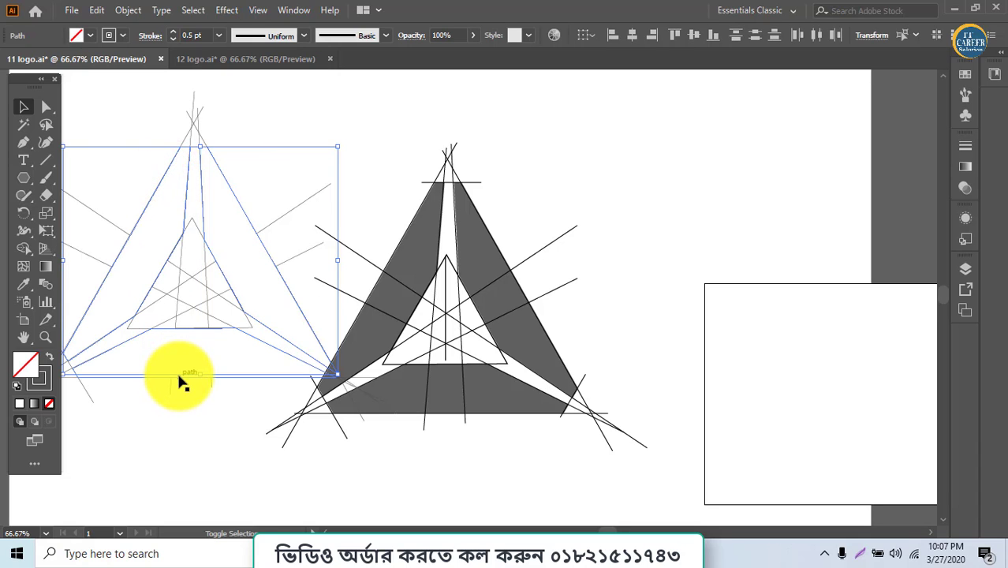
drag(176, 370, 775, 298)
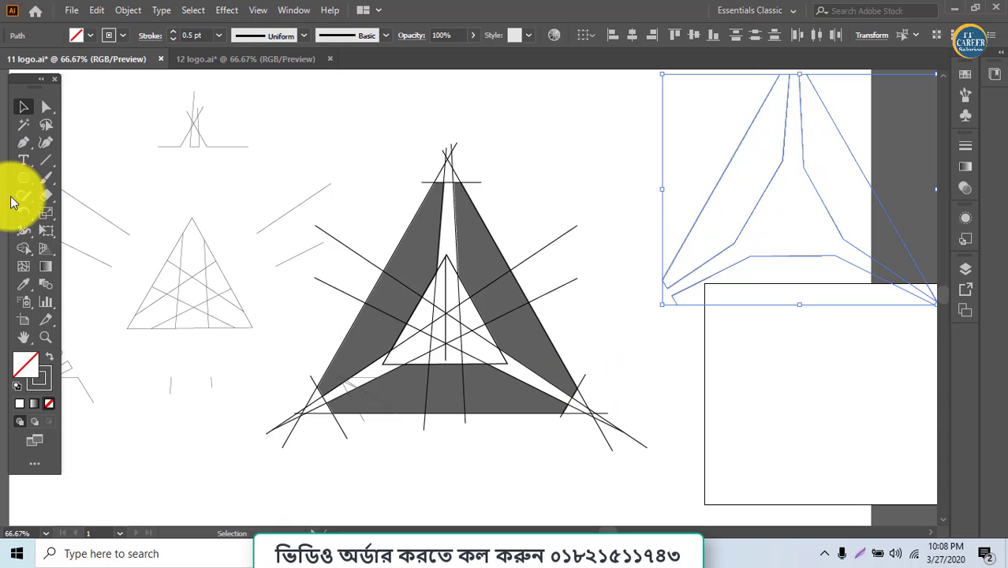
Eyedrop the sketch's dark gray onto the three logo pieces, then view sketch and logo together
click(24, 284)
click(433, 260)
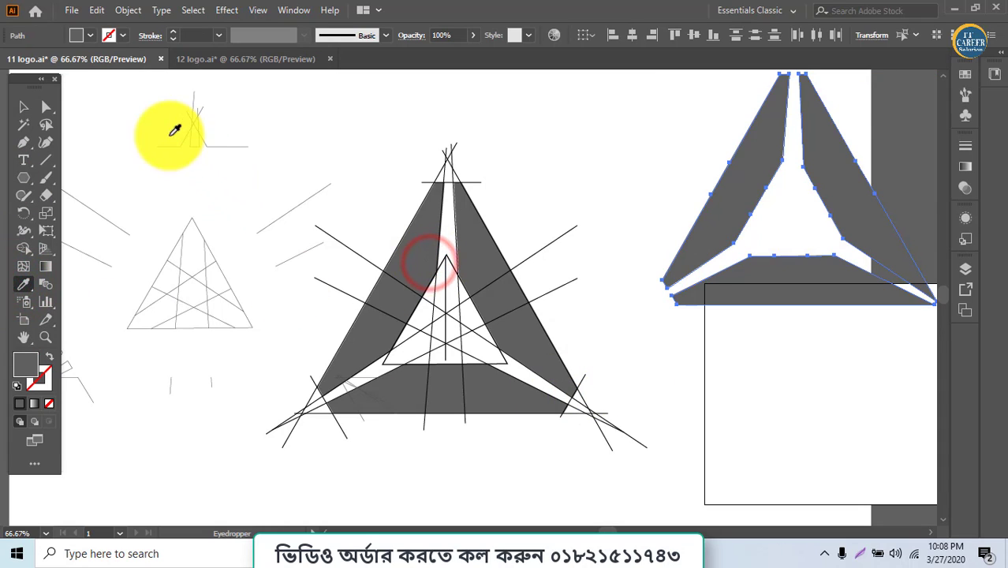
click(23, 107)
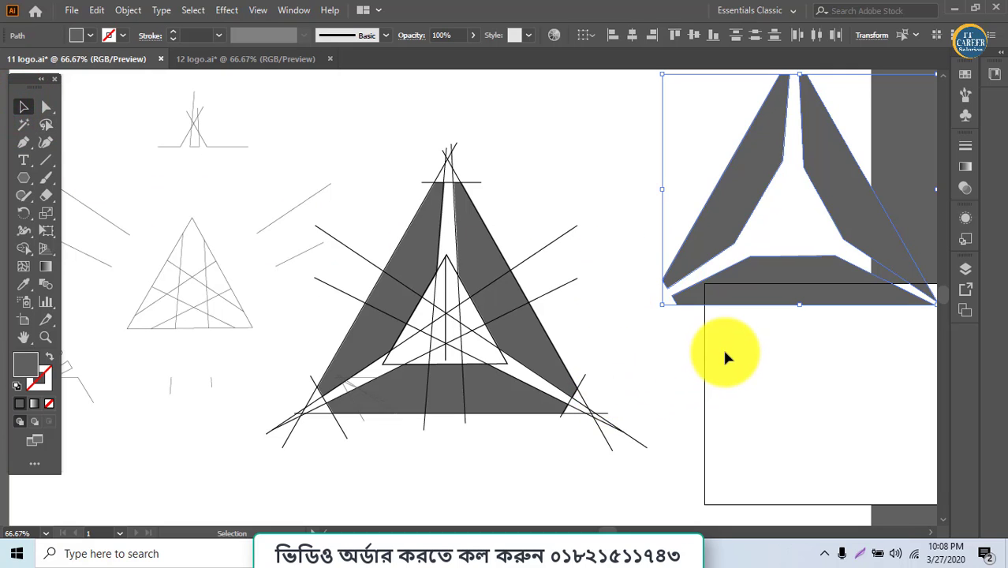
drag(722, 358, 591, 407)
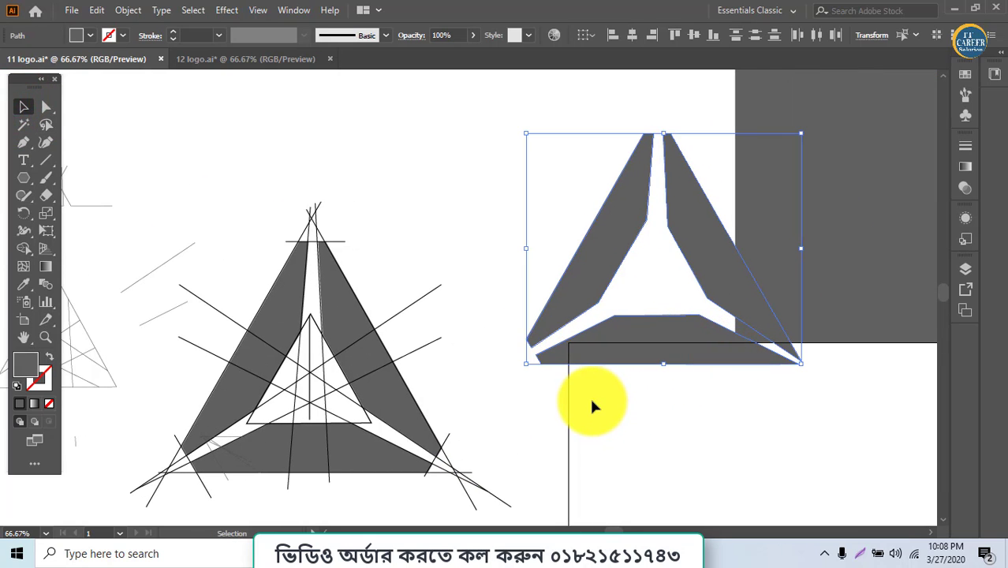